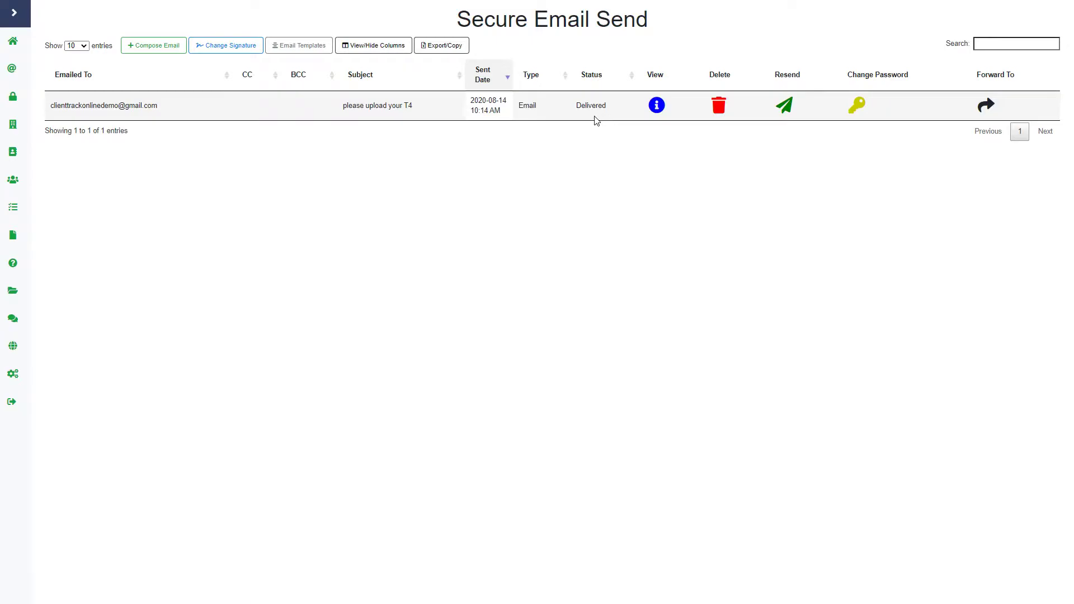
View the 'please upload your T4' email's details, showing received file T4-2020(1).txt, then close them
{"action": "left_click", "coordinate": [656, 105]}
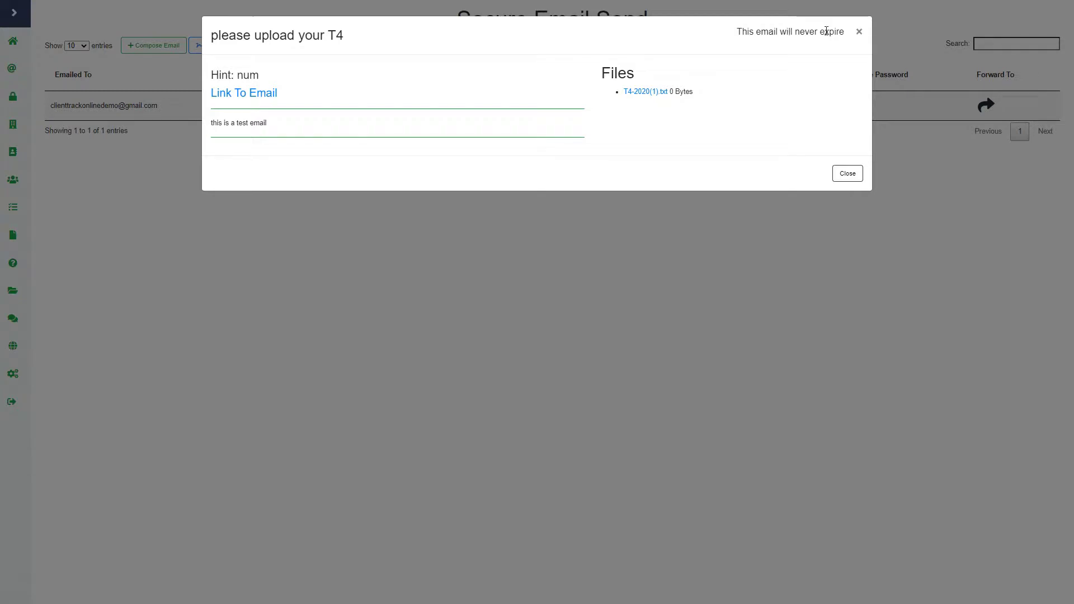
{"action": "left_click", "coordinate": [849, 179]}
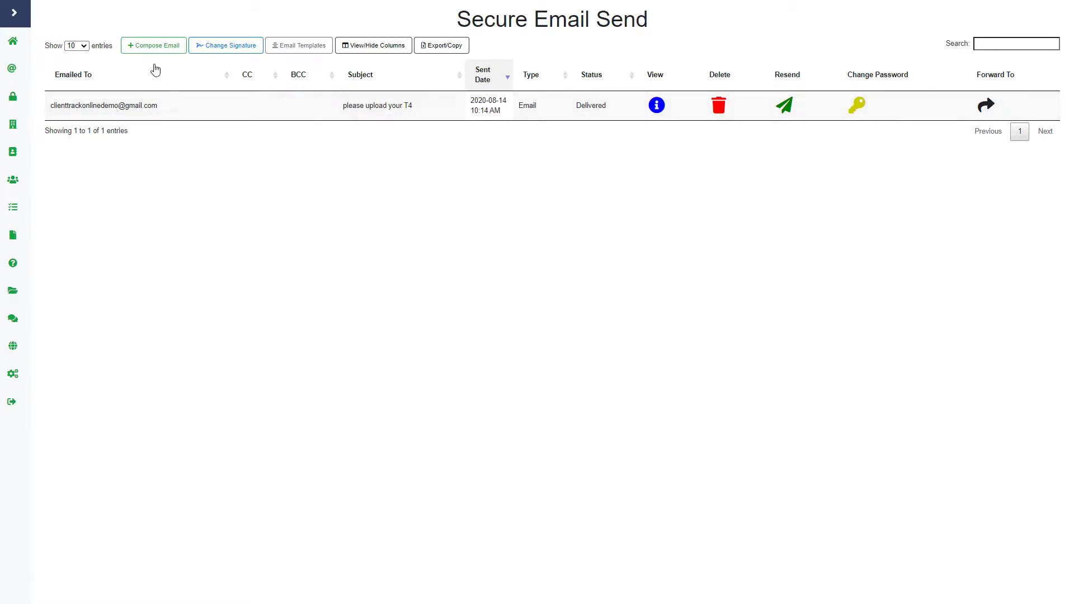
Start a new secure email from Compose Email
{"action": "left_click", "coordinate": [159, 45]}
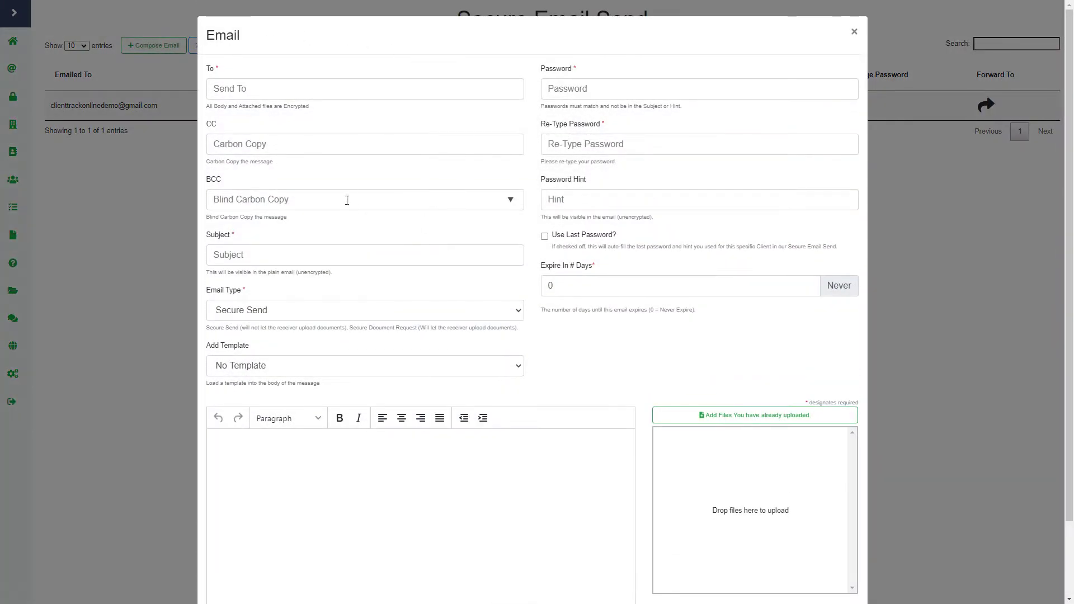
Address the email to the client's demo Gmail address and enter the subject 'test'
{"action": "left_click", "coordinate": [290, 92]}
{"action": "type", "text": "clie"}
{"action": "type", "text": "ntrac"}
{"action": "key", "text": "BackSpace"}
{"action": "key", "text": "BackSpace"}
{"action": "key", "text": "BackSpace"}
{"action": "type", "text": "track"}
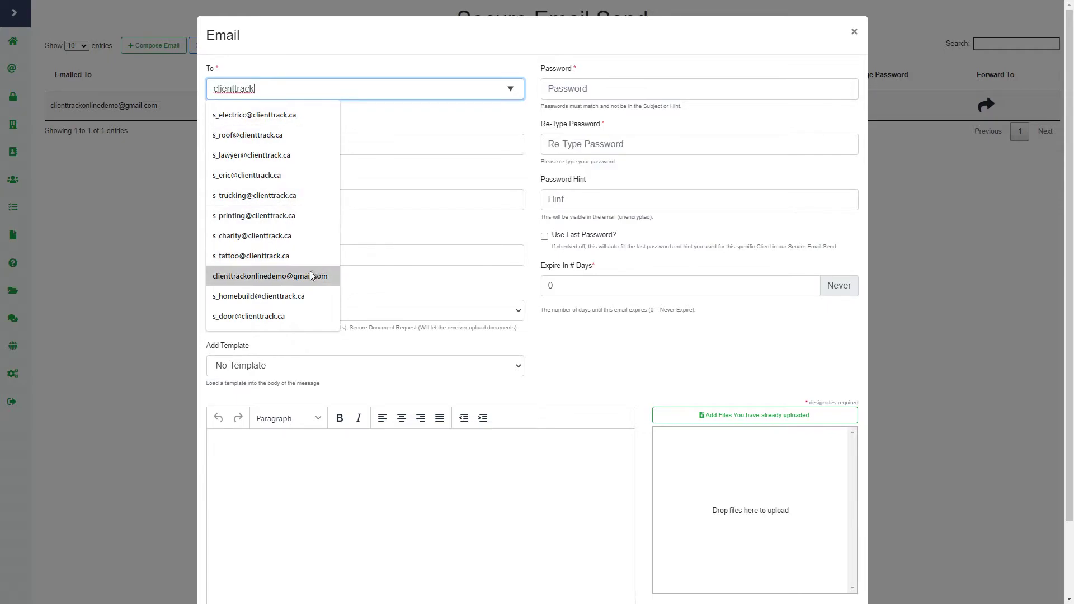
{"action": "left_click", "coordinate": [310, 272]}
{"action": "left_click", "coordinate": [273, 117]}
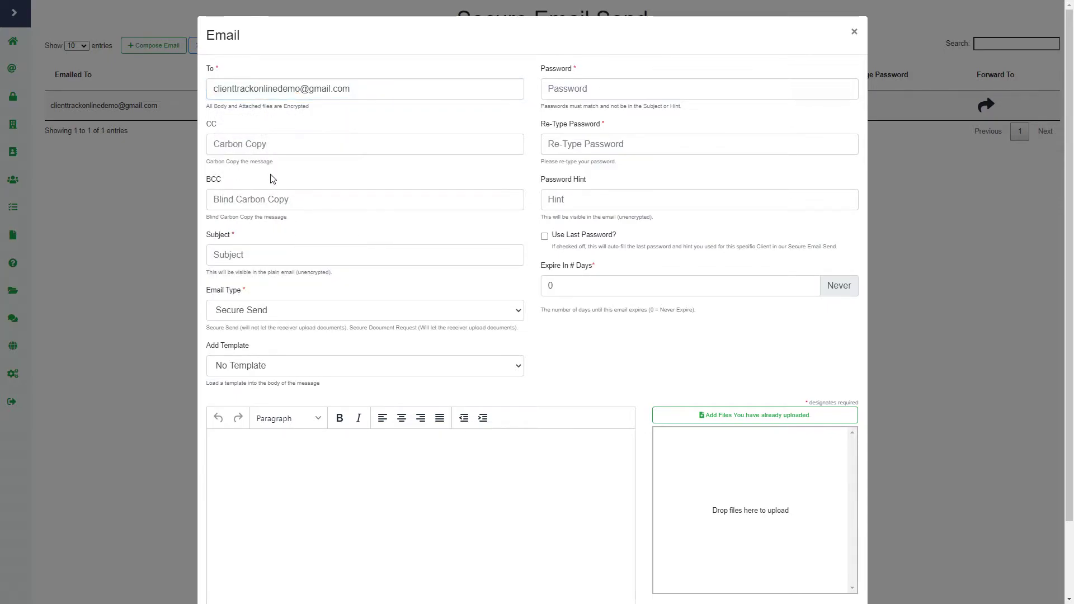
{"action": "left_click", "coordinate": [271, 247]}
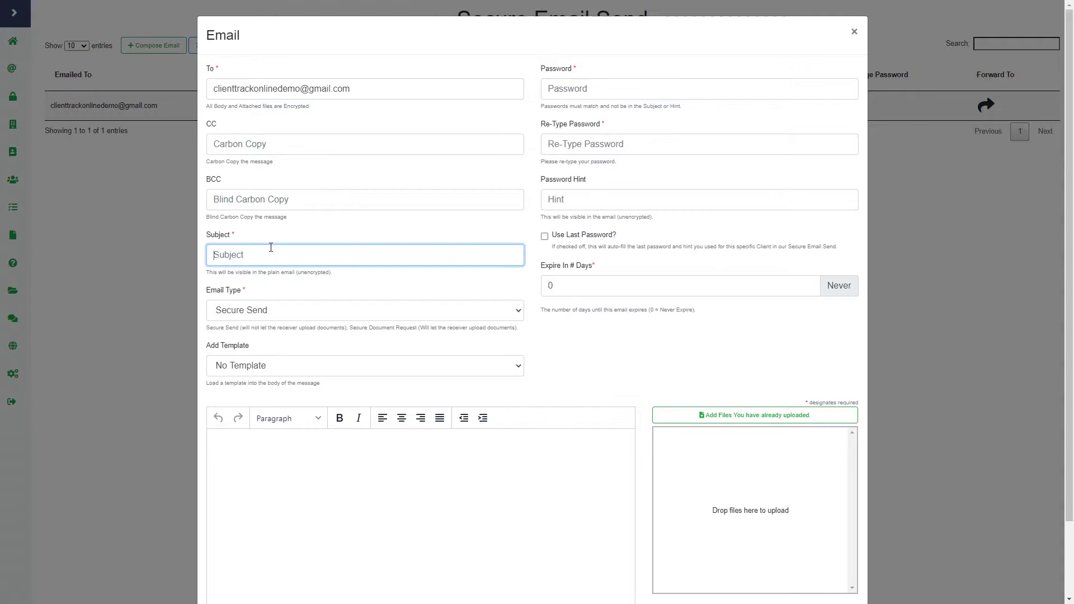
{"action": "type", "text": "test"}
Set the email type to Secure Document Request, keeping No Template
{"action": "left_click", "coordinate": [267, 309]}
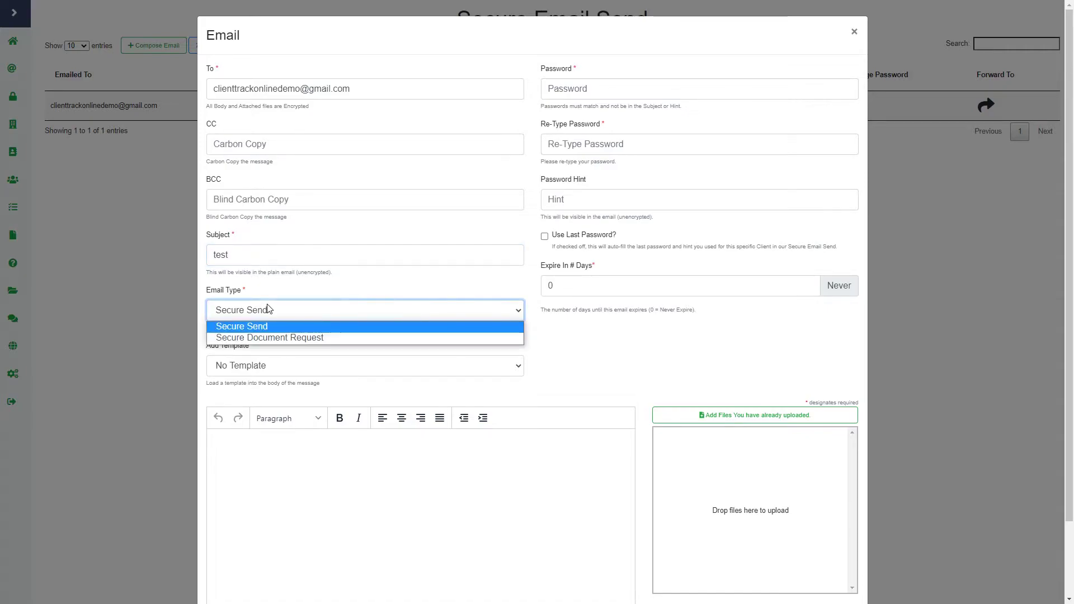
{"action": "left_click", "coordinate": [280, 338]}
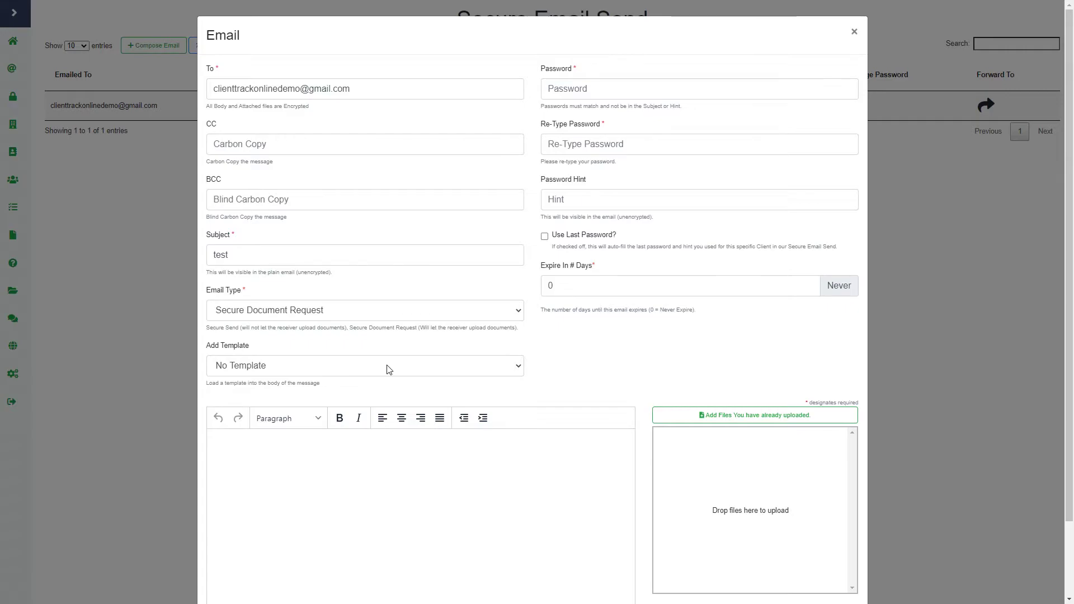
{"action": "left_click", "coordinate": [369, 369]}
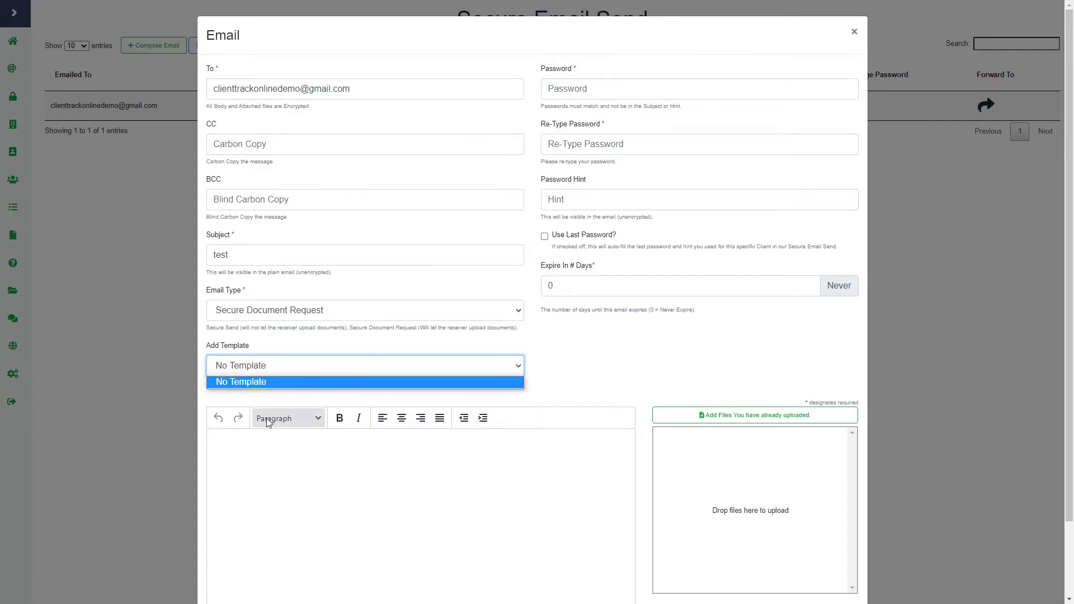
{"action": "left_click", "coordinate": [593, 382]}
Write 'this is the body' in the message editor
{"action": "scroll", "coordinate": [323, 468], "scroll_direction": "down", "scroll_amount": 3}
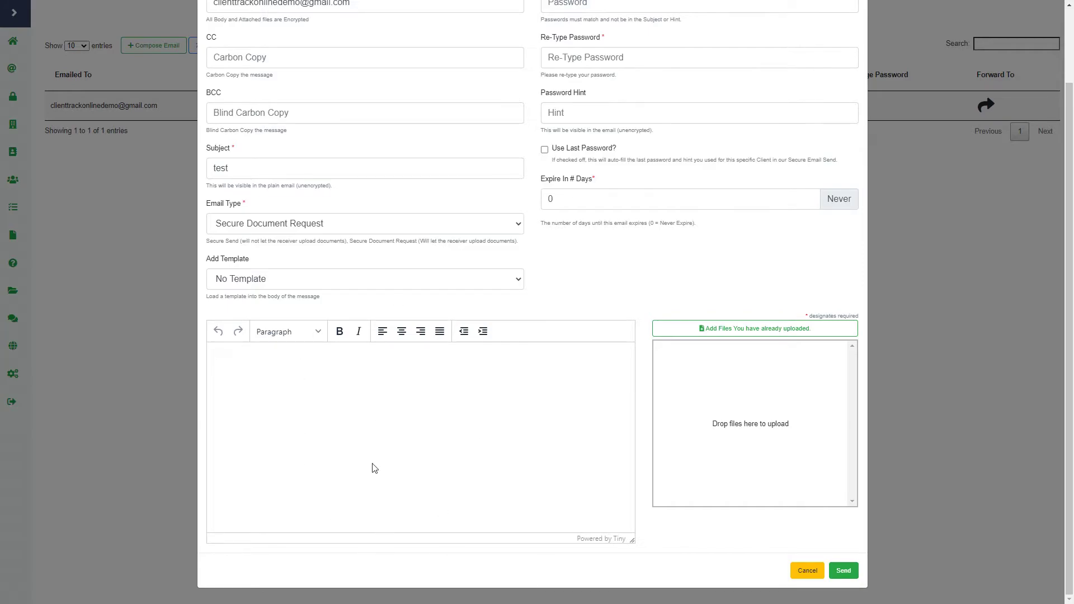
{"action": "left_click", "coordinate": [325, 367]}
{"action": "type", "text": "this is the body"}
{"action": "scroll", "coordinate": [573, 348], "scroll_direction": "up", "scroll_amount": 2}
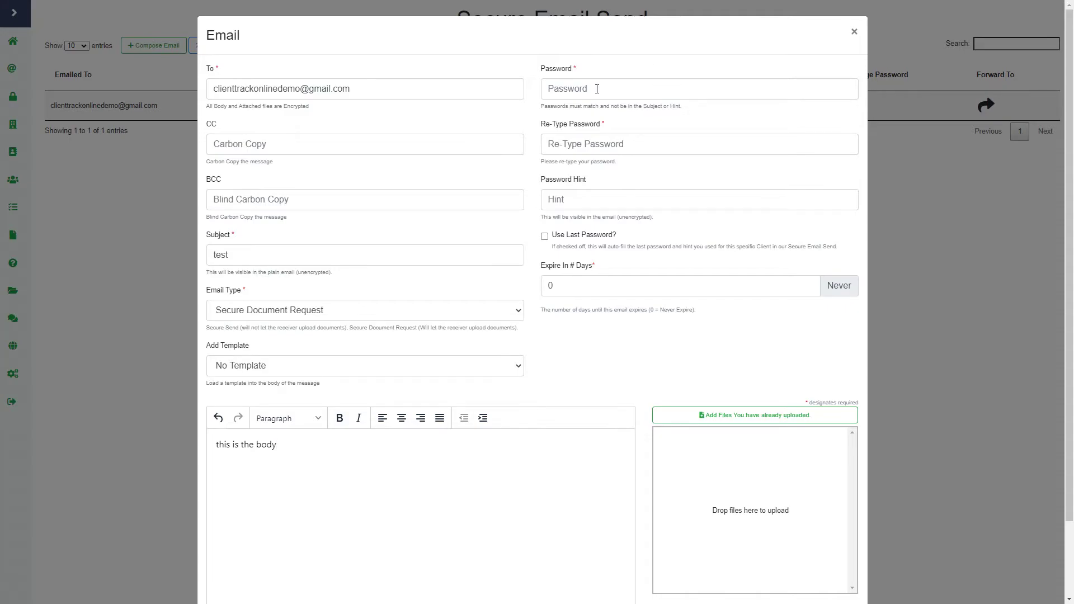
Enter the four-digit access password twice and set the password hint to 'numbers'
{"action": "left_click", "coordinate": [597, 89]}
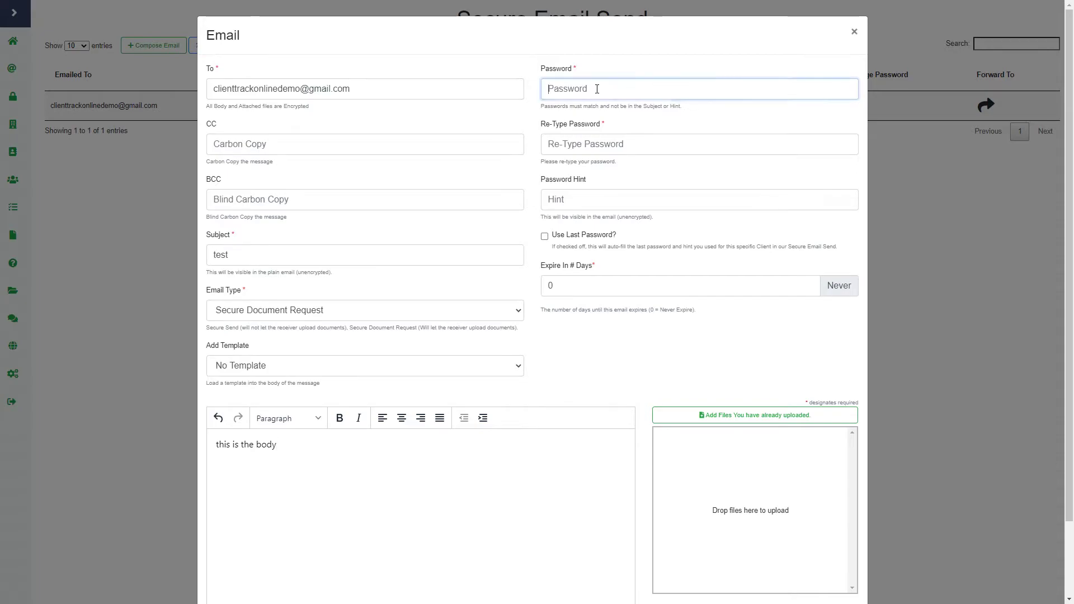
{"action": "type", "text": "1234"}
{"action": "left_click", "coordinate": [599, 146]}
{"action": "type", "text": "1234"}
{"action": "left_click", "coordinate": [576, 196]}
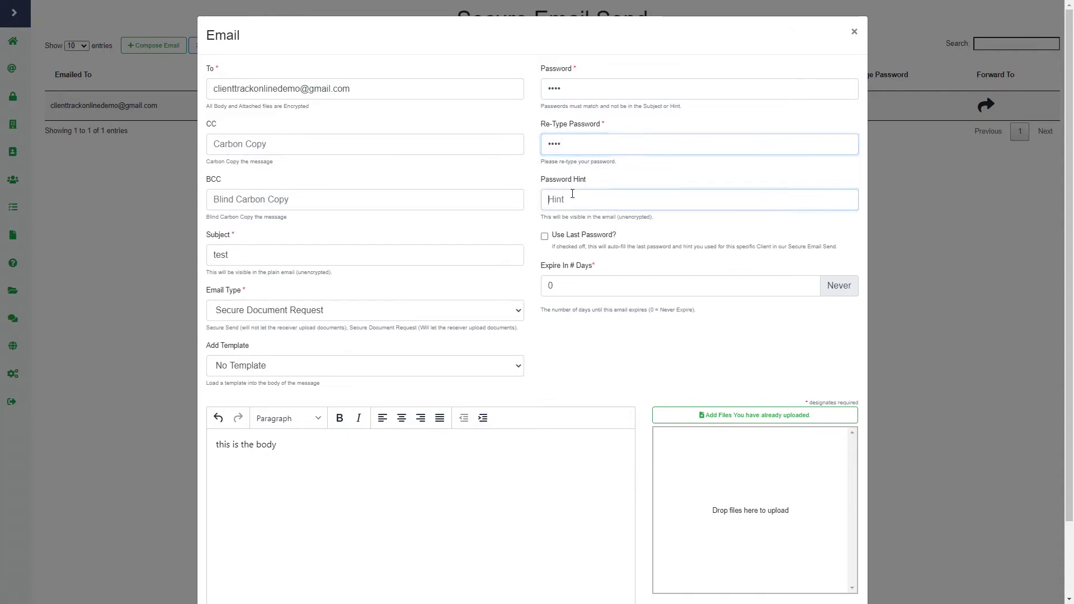
{"action": "type", "text": "numbers"}
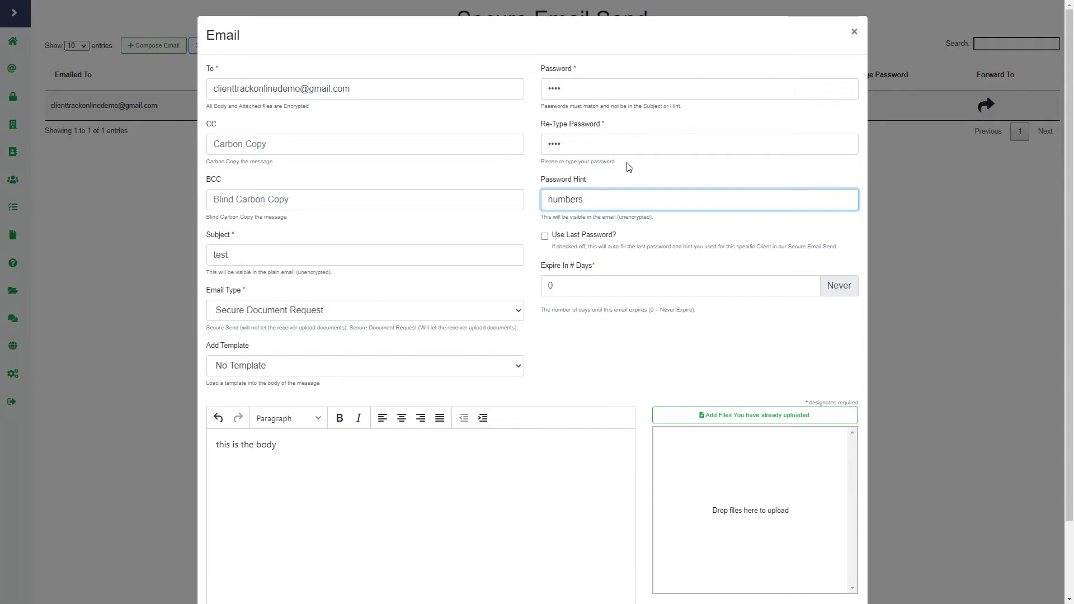
{"action": "left_click", "coordinate": [700, 246]}
Change Expire In # Days from 0 to 2
{"action": "left_click", "coordinate": [604, 280]}
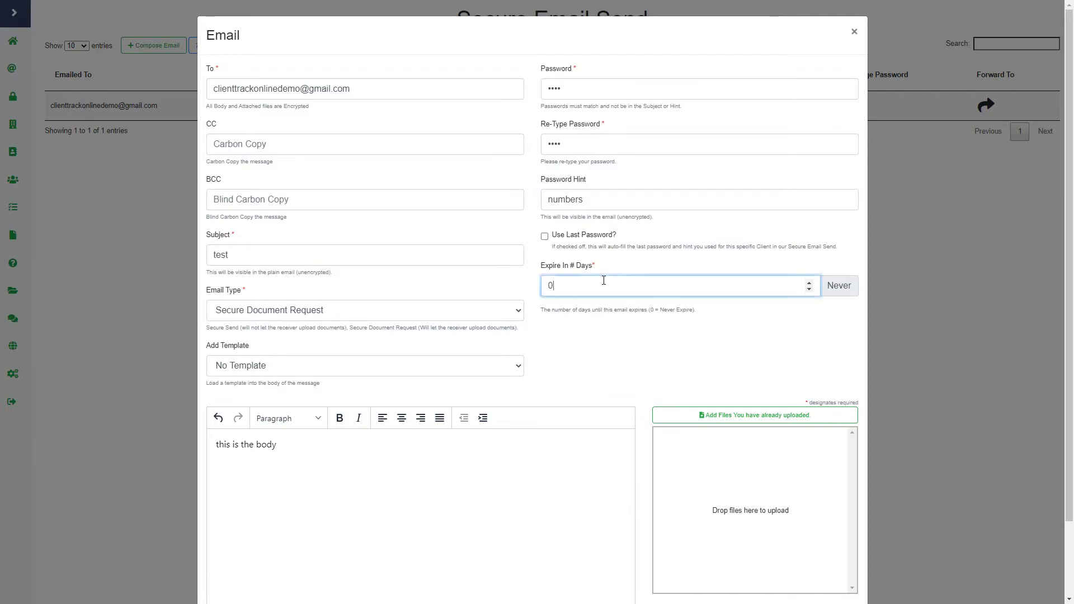
{"action": "left_click", "coordinate": [632, 256]}
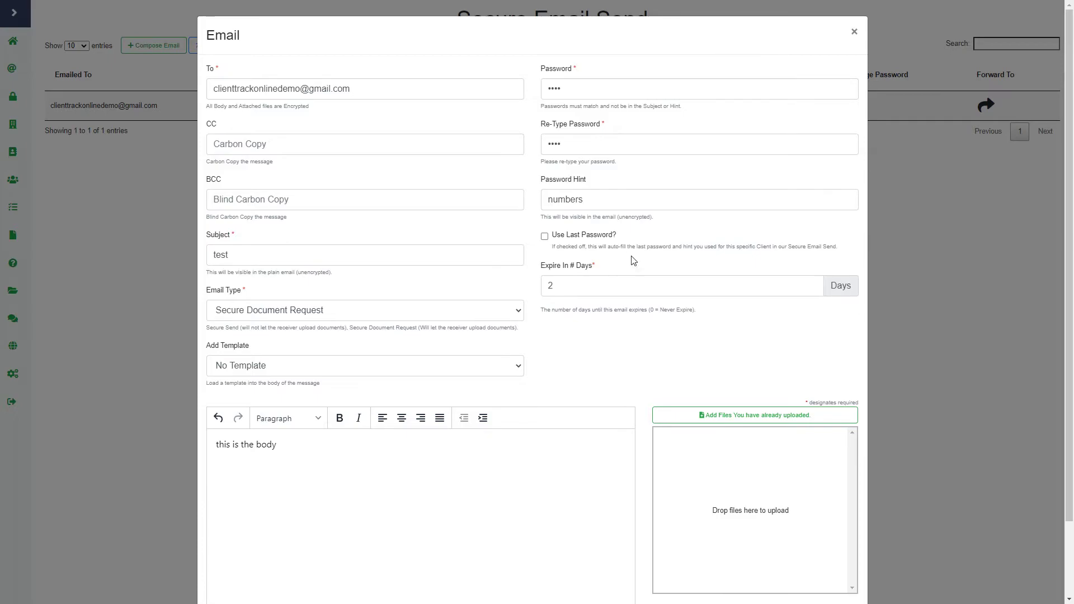
{"action": "scroll", "coordinate": [709, 341], "scroll_direction": "down", "scroll_amount": 2}
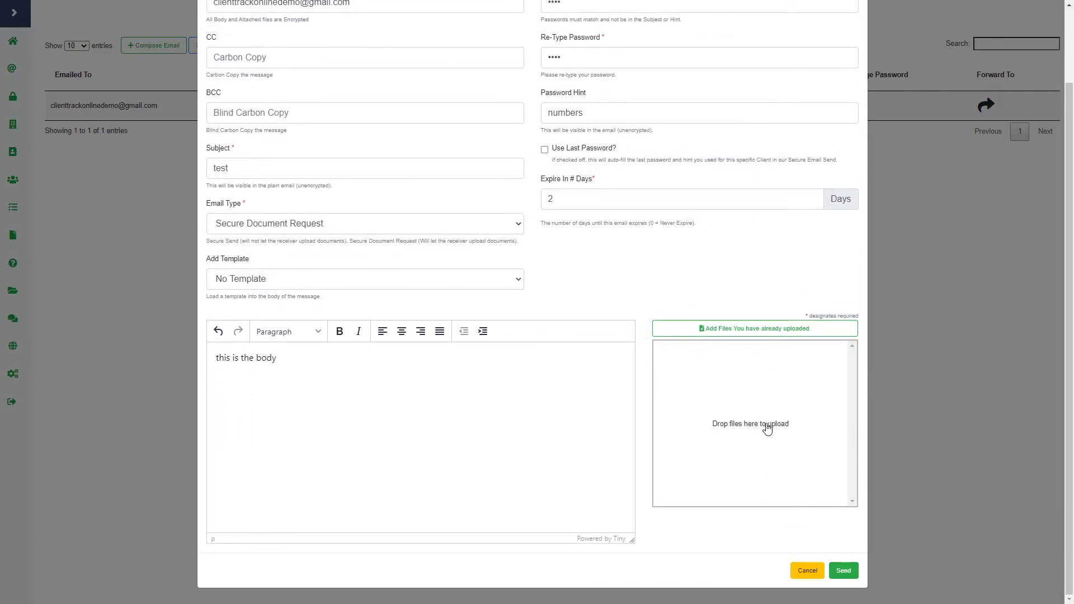
Attach T4-2020(1) from Sample Beauty Salon > Sent By Email > please upload your T4
{"action": "left_click", "coordinate": [826, 330]}
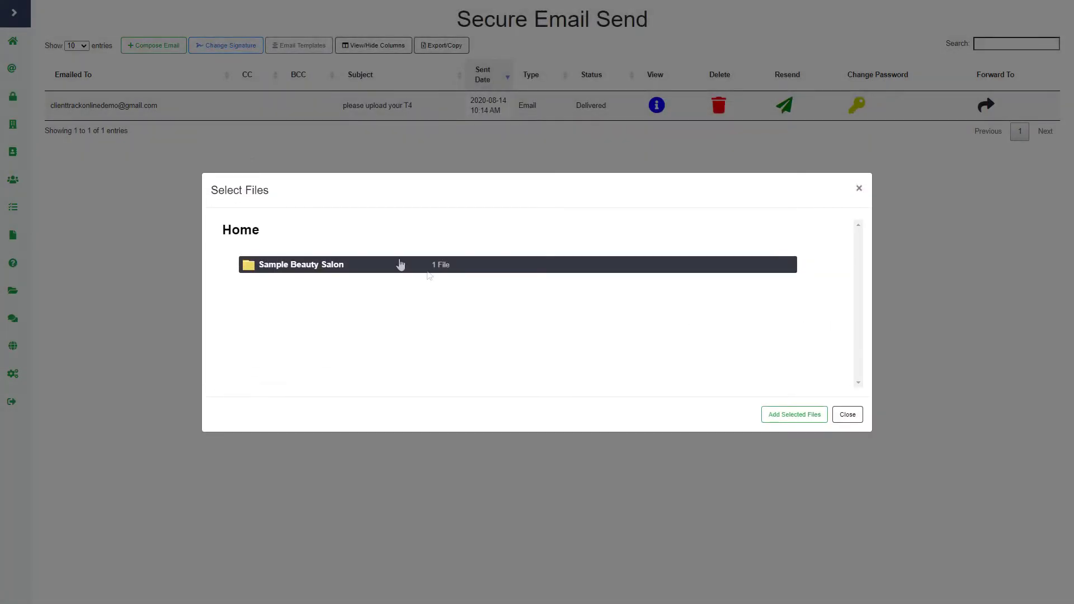
{"action": "left_click", "coordinate": [375, 267]}
{"action": "left_click", "coordinate": [329, 265]}
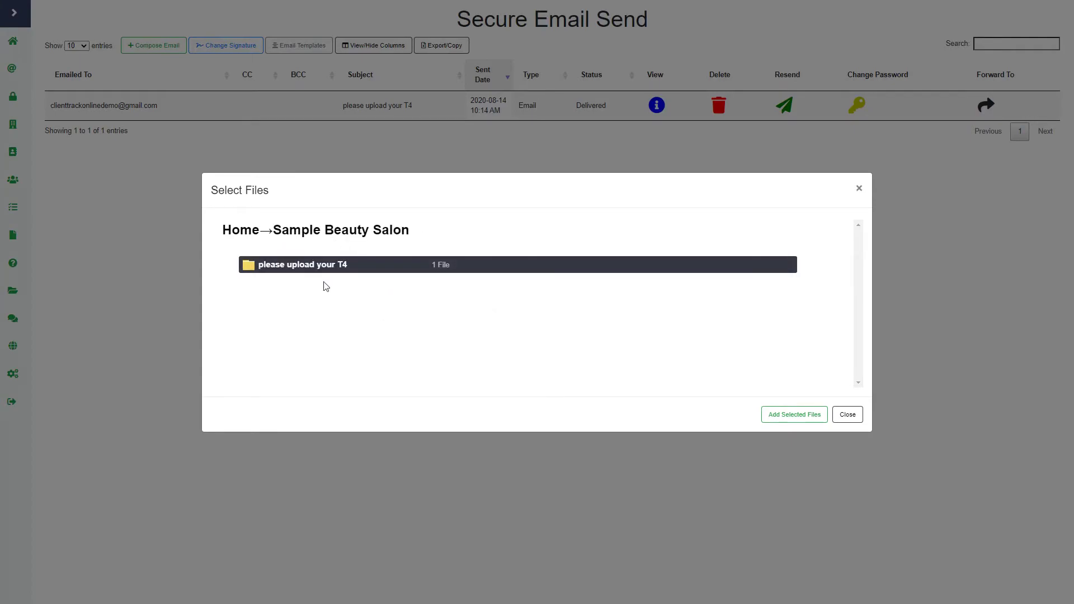
{"action": "left_click", "coordinate": [320, 274]}
{"action": "left_click", "coordinate": [296, 266]}
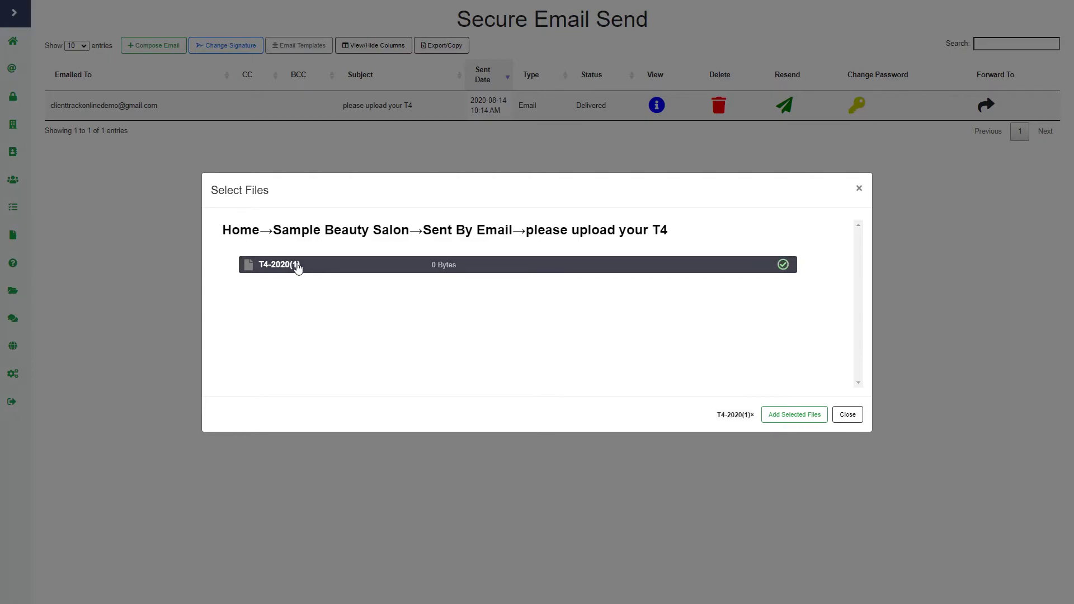
{"action": "left_click", "coordinate": [794, 415]}
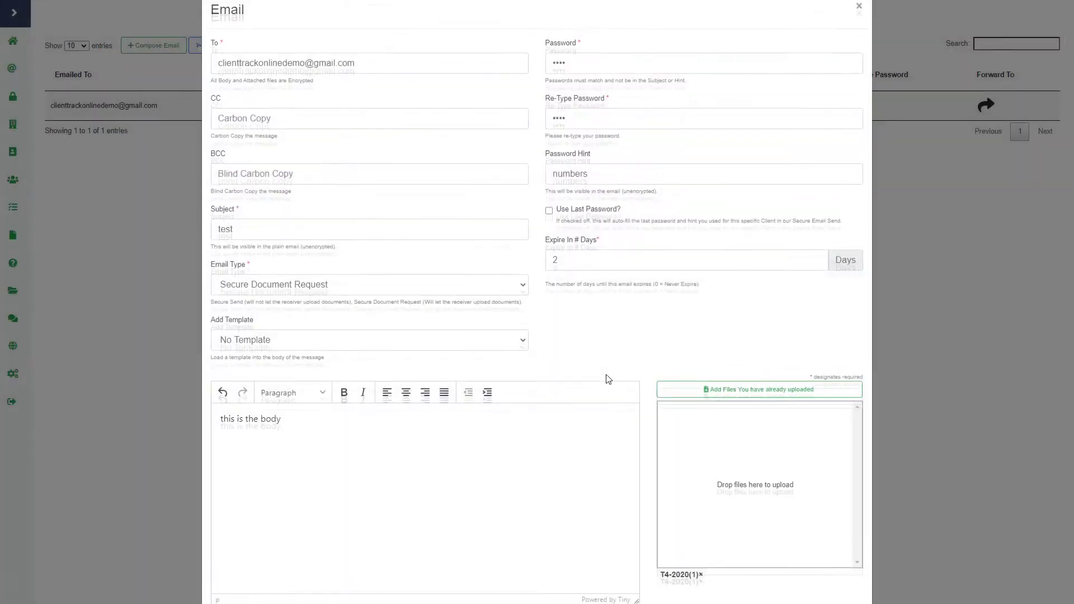
Send the 'test' request, then follow its 'View your email' link from Gmail
{"action": "scroll", "coordinate": [682, 436], "scroll_direction": "down", "scroll_amount": 2}
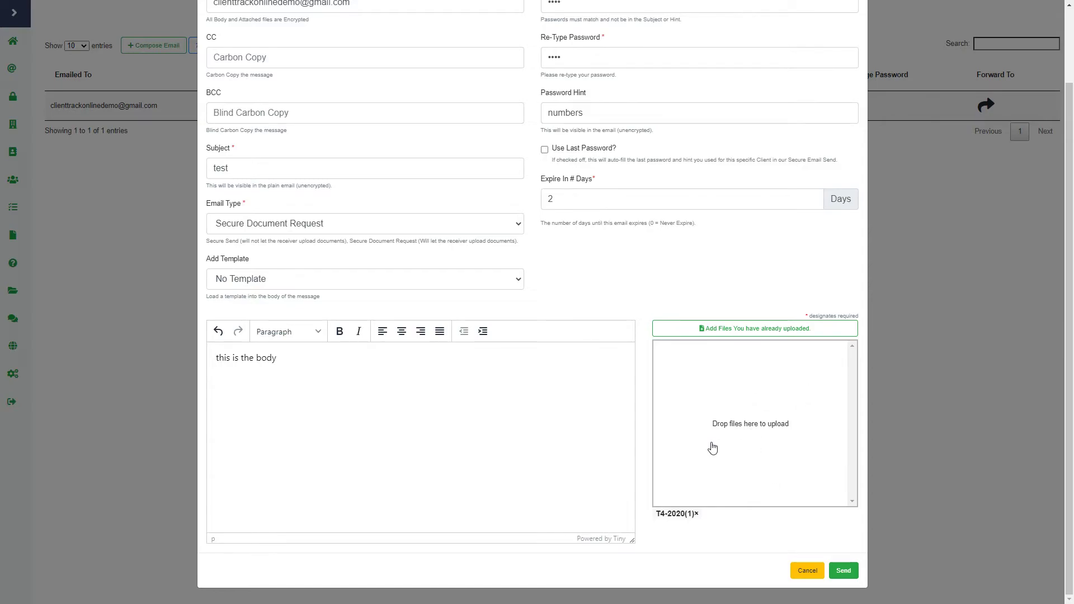
{"action": "left_click", "coordinate": [856, 572]}
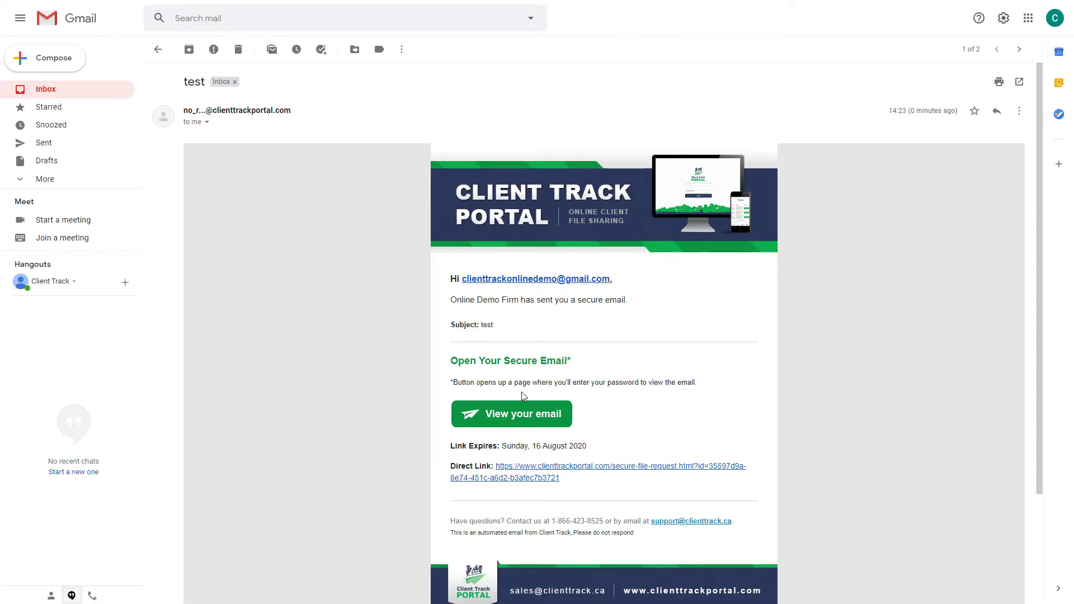
{"action": "left_click", "coordinate": [521, 427]}
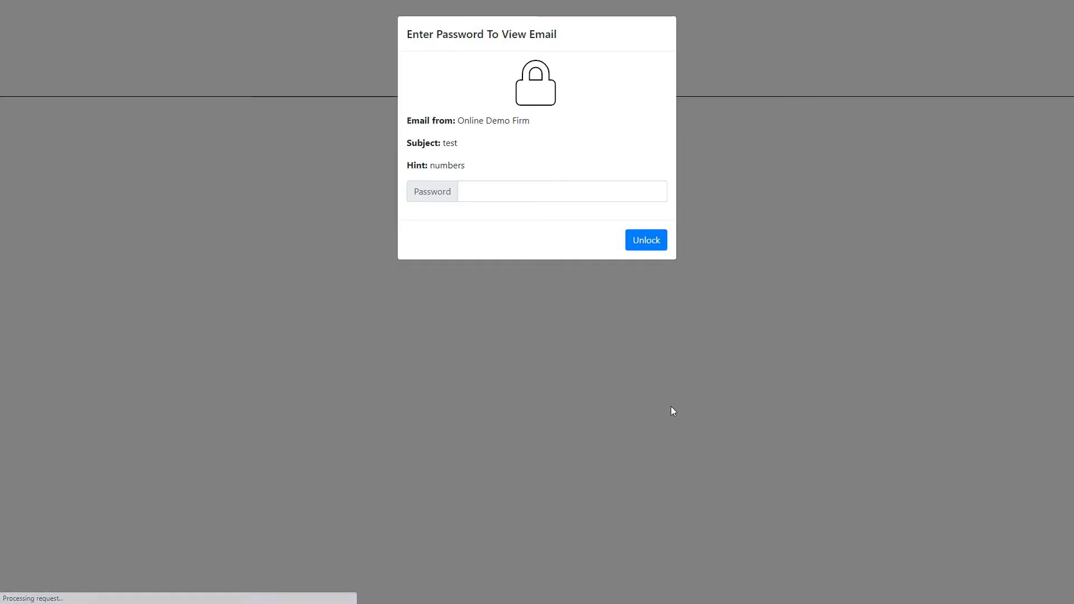
Enter the password on the portal page and unlock the 'test' secure email
{"action": "left_click", "coordinate": [527, 187]}
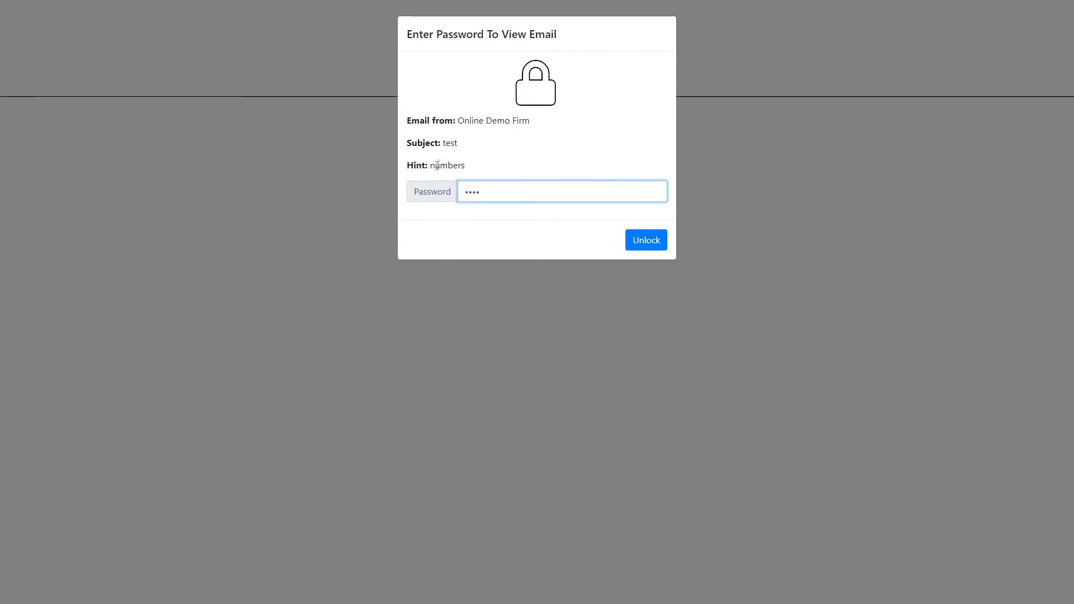
{"action": "left_click", "coordinate": [650, 241]}
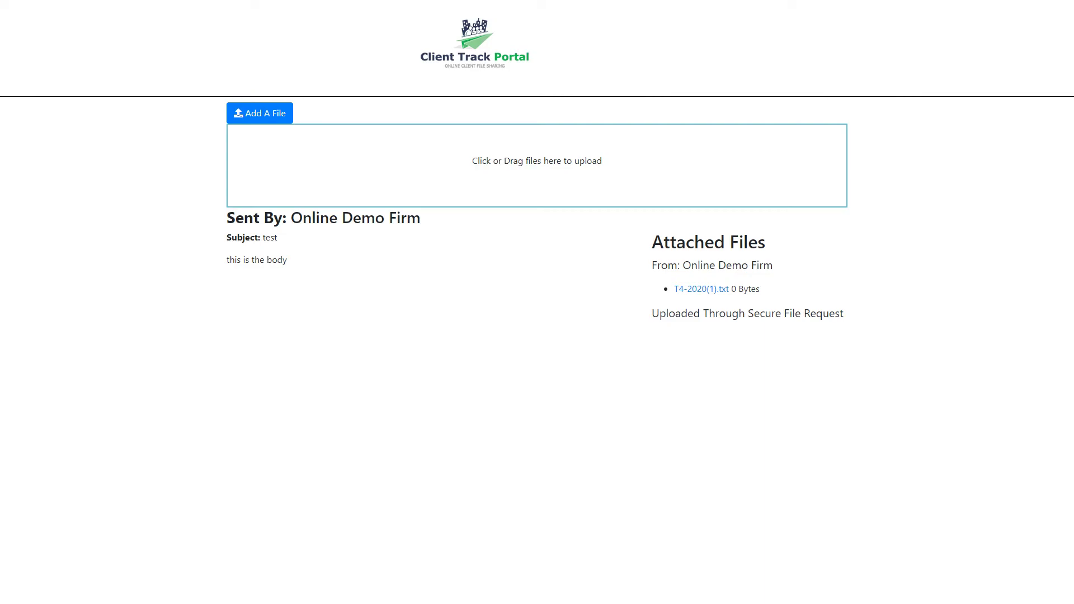
Upload T4-2020.txt in reply to the test file request
{"action": "left_click_drag", "start_coordinate": [193, 198], "coordinate": [403, 173]}
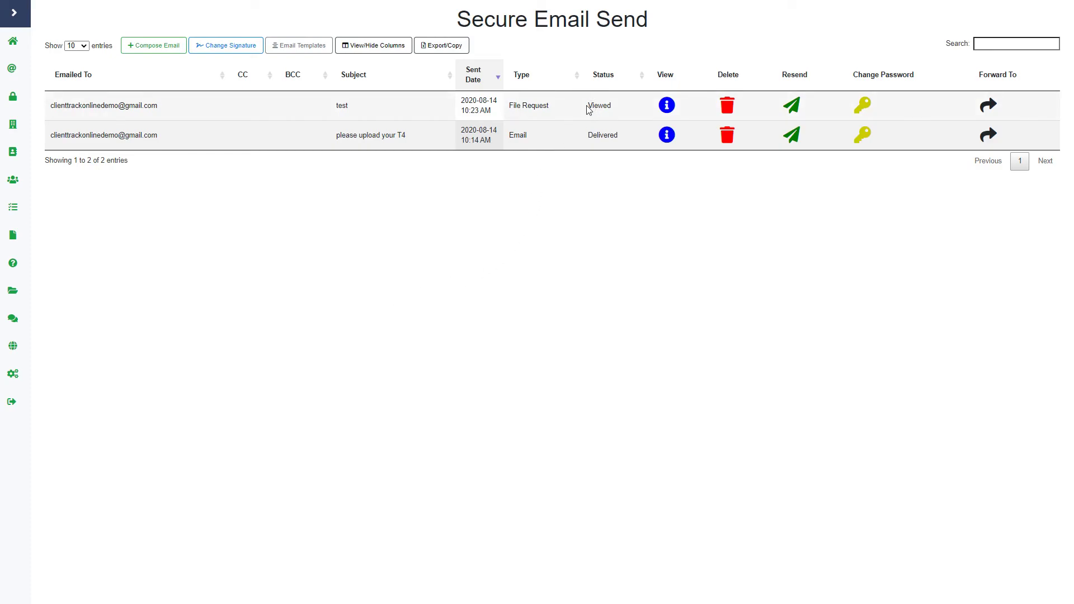
Show the test request's details, with T4-2020.txt listed under Received Files
{"action": "left_click", "coordinate": [666, 106]}
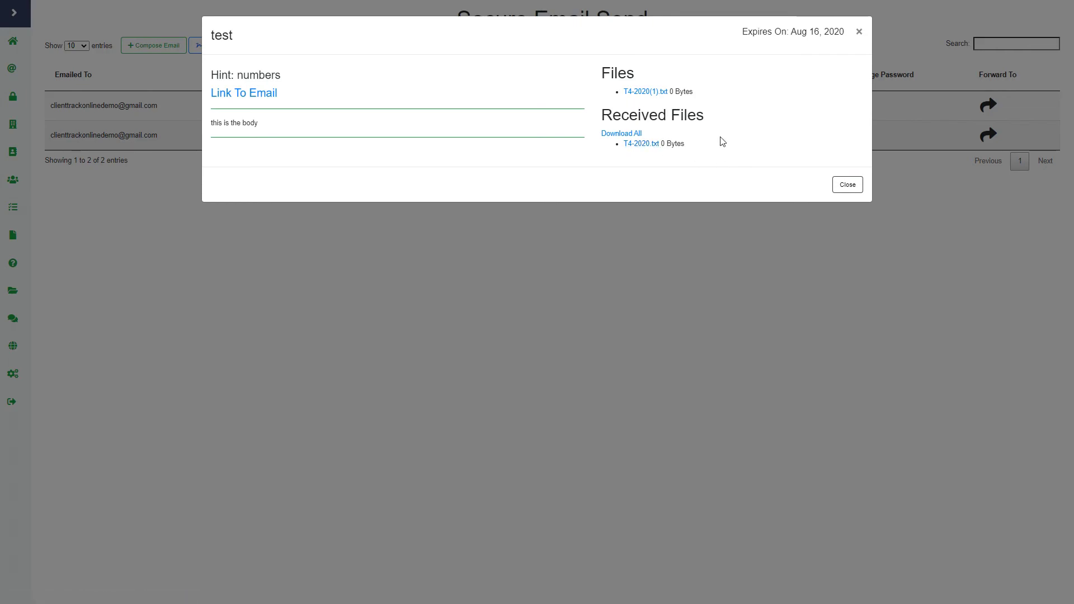
Close the test request's details to return to the Secure Email Send list
{"action": "left_click", "coordinate": [847, 187]}
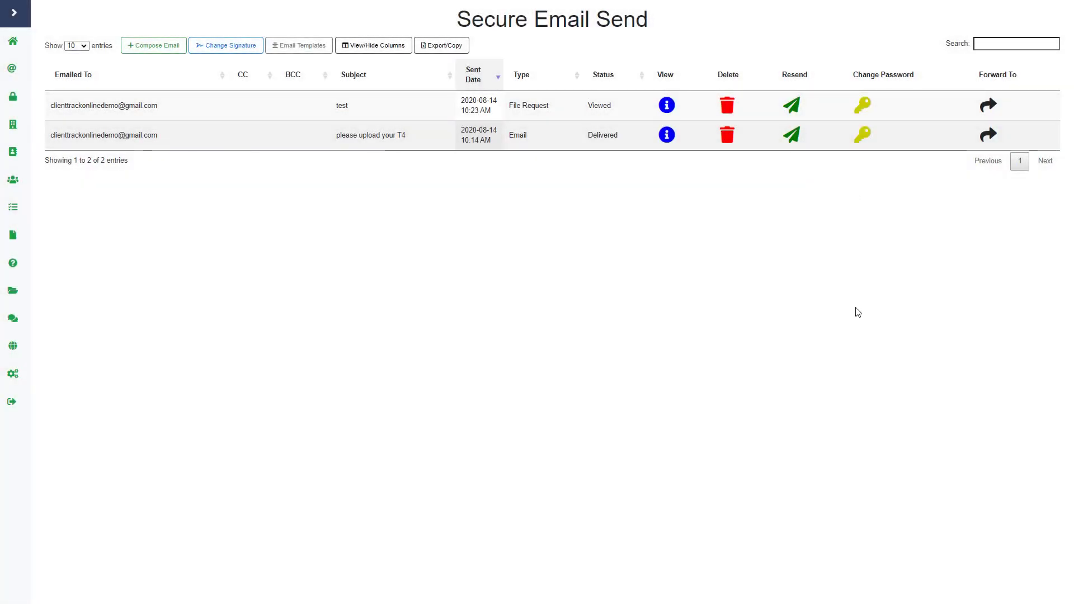